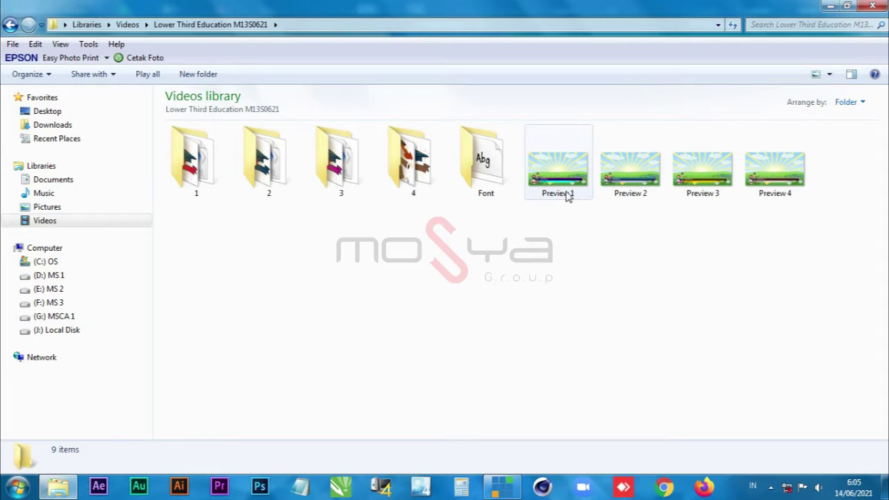
# Step: View the four lower-third preview images, Preview 1 to Preview 4, one after another at full size
pyautogui.click(562, 188)
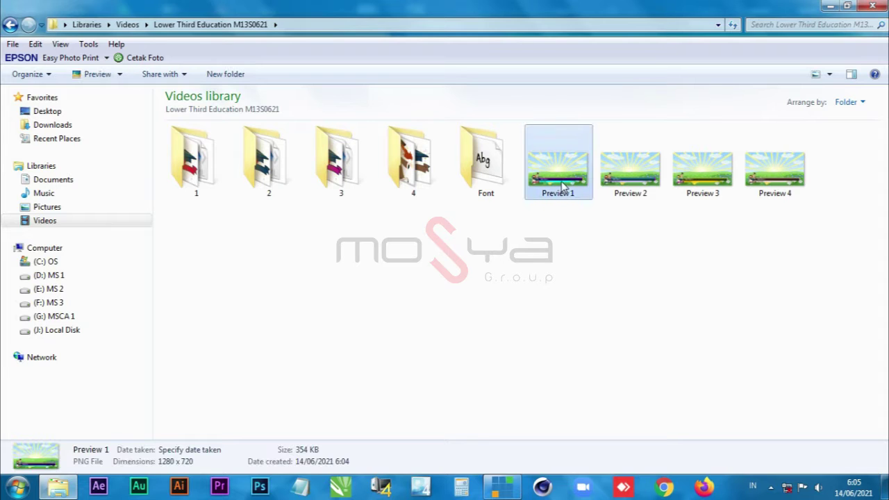
pyautogui.click(631, 184)
pyautogui.click(694, 184)
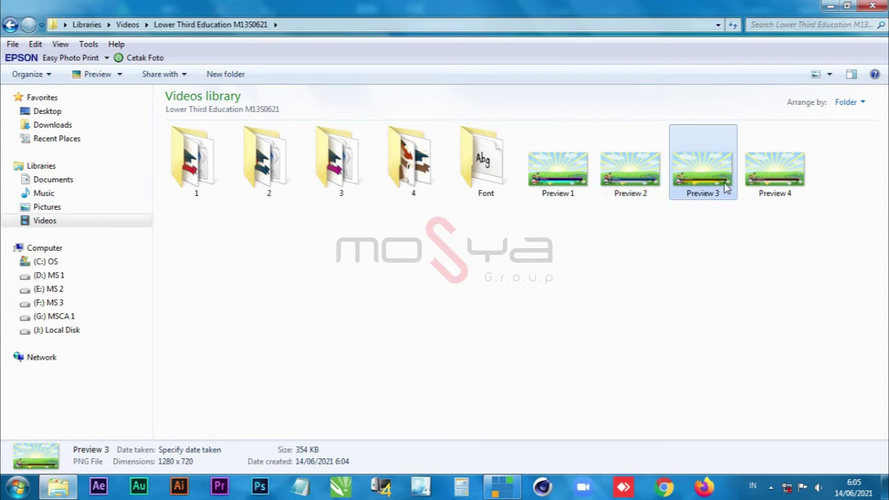
pyautogui.click(552, 189)
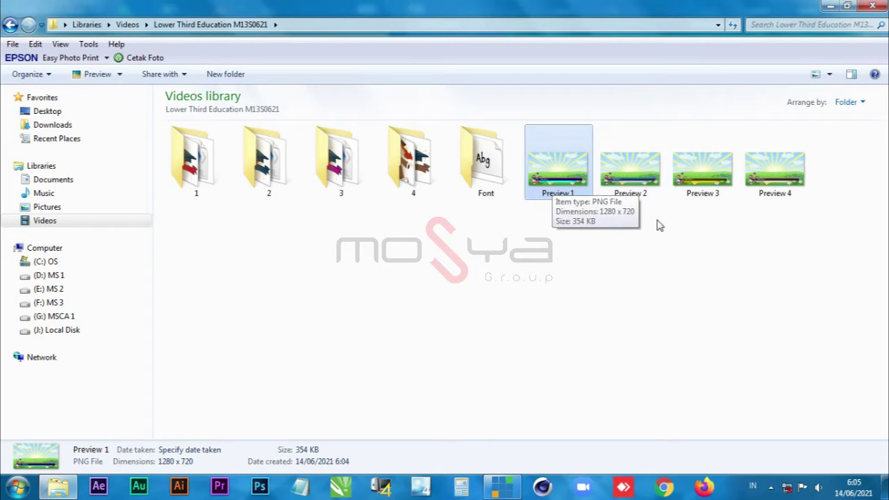
pyautogui.click(539, 325)
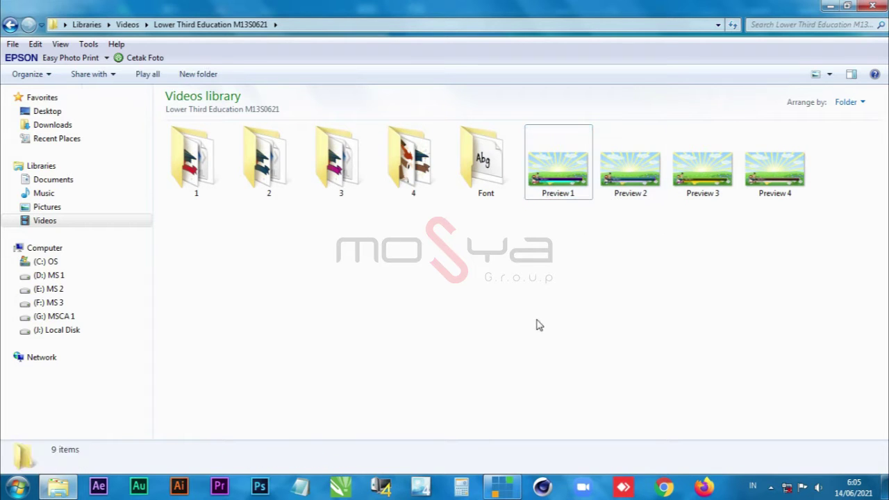
pyautogui.click(557, 191)
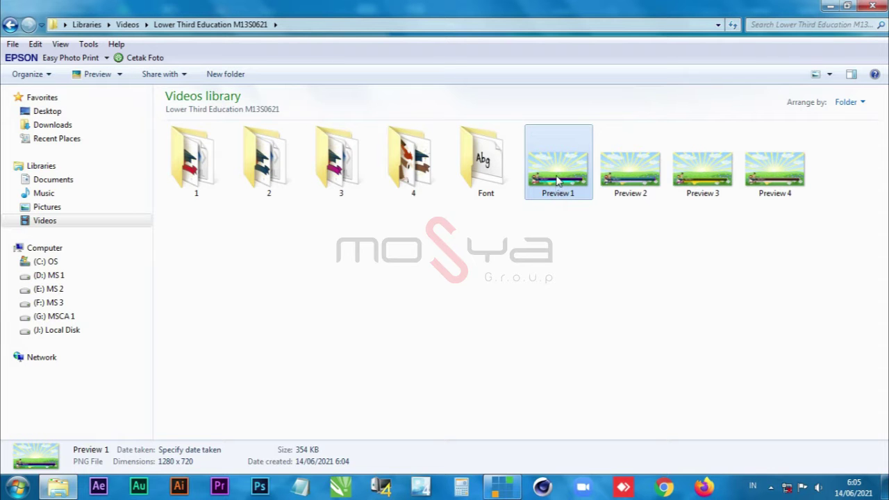
pyautogui.doubleClick(558, 178)
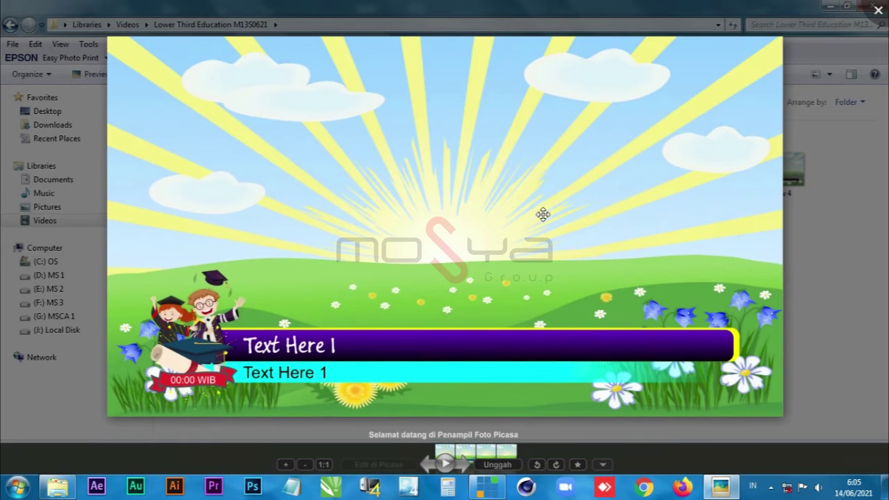
pyautogui.press('Right')
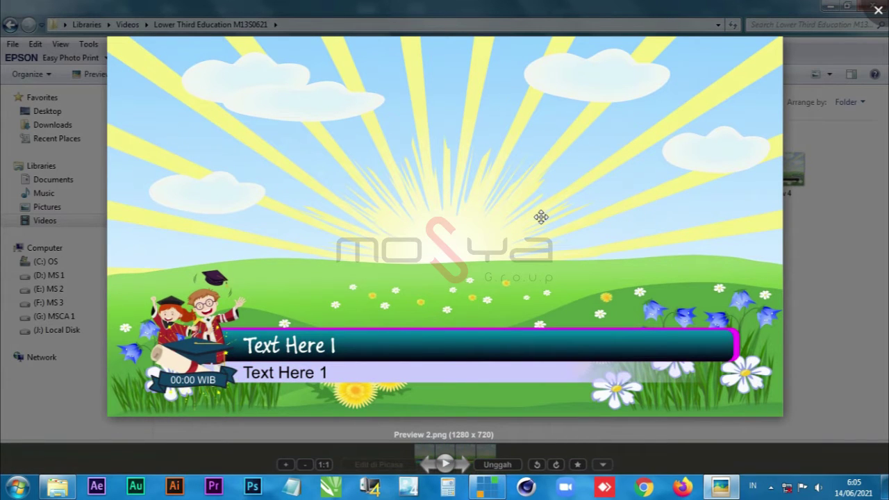
pyautogui.press('Right')
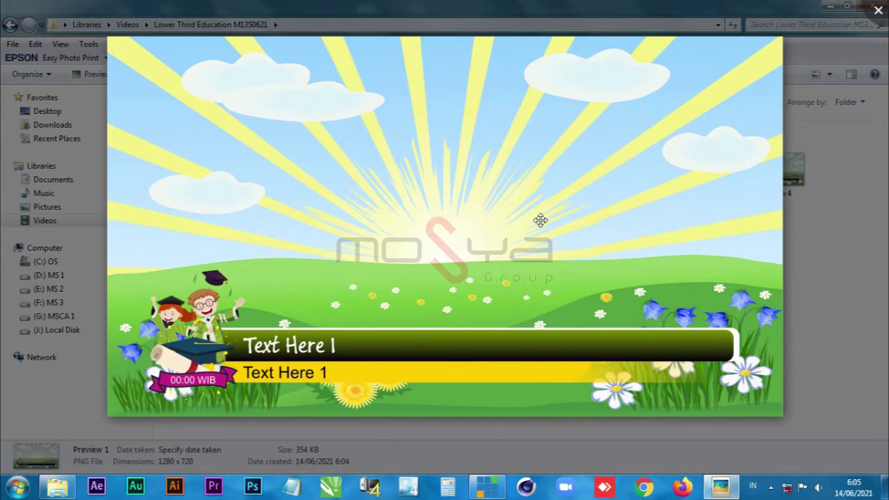
pyautogui.press('Right')
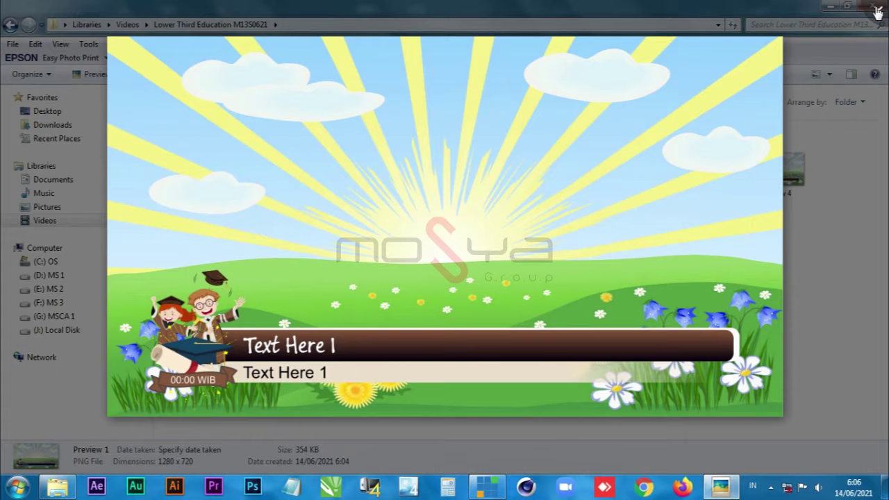
pyautogui.click(877, 12)
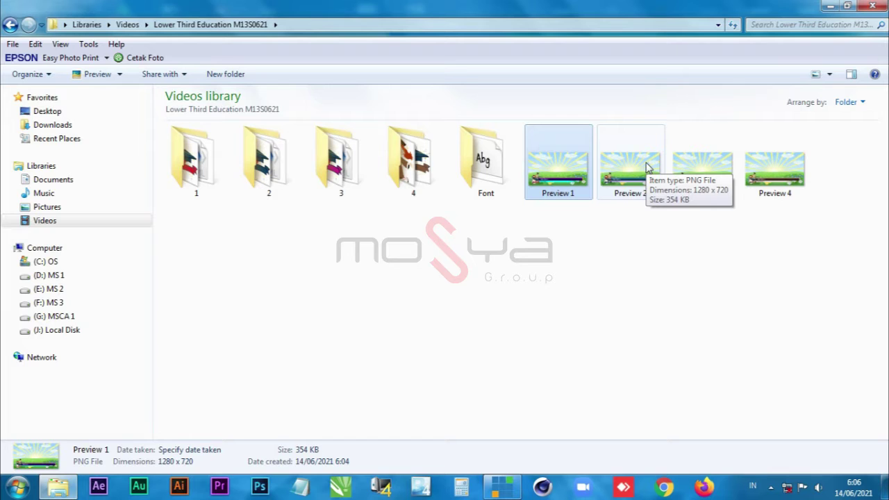
# Step: Install the BuxtonSketch font from the Font folder, replacing the existing copy, and return to the Lower Third Education M13S0621 folder
pyautogui.doubleClick(483, 173)
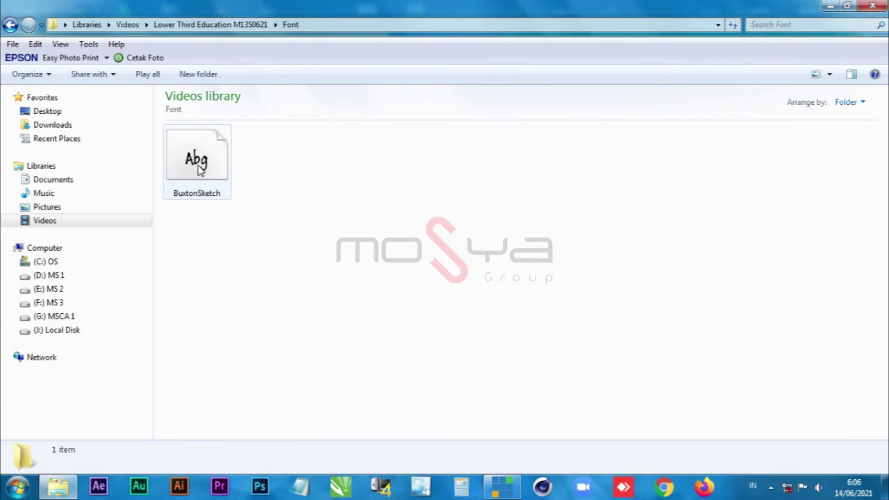
pyautogui.doubleClick(196, 169)
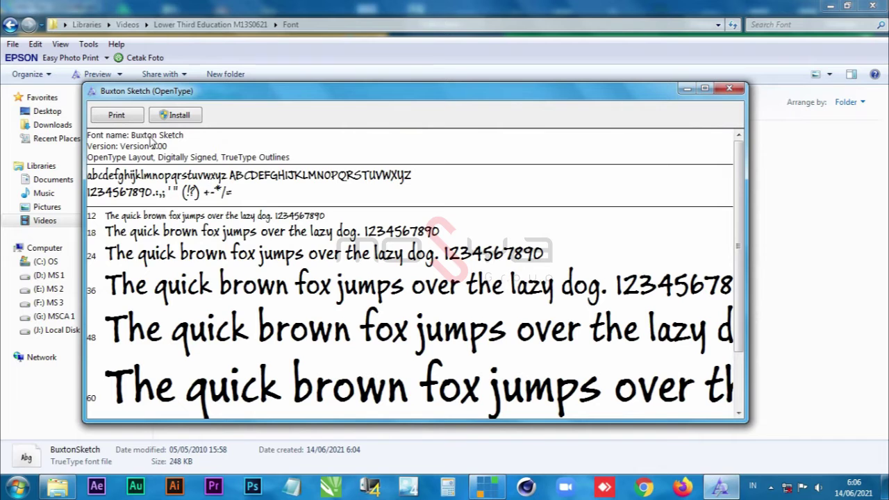
pyautogui.click(178, 116)
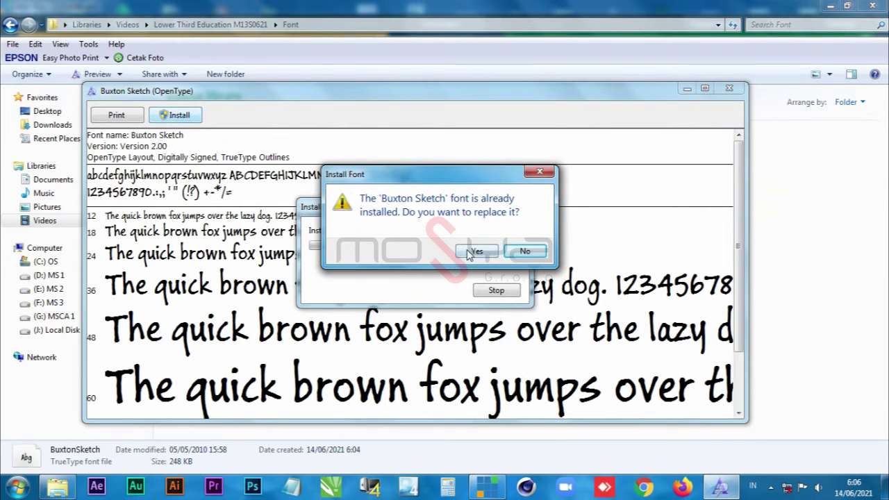
pyautogui.click(473, 253)
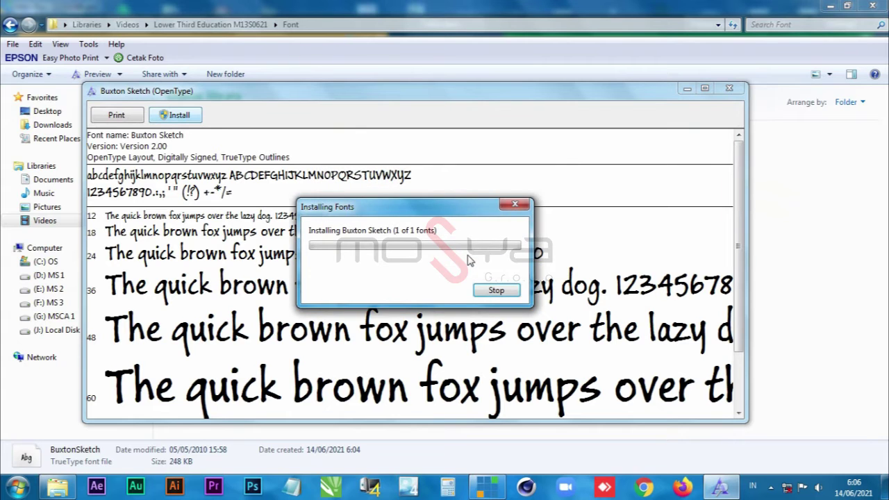
pyautogui.click(729, 88)
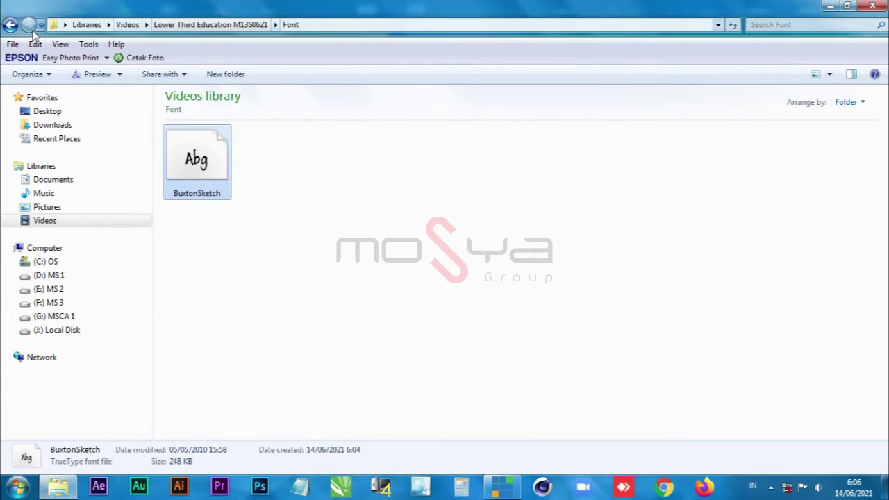
pyautogui.click(10, 25)
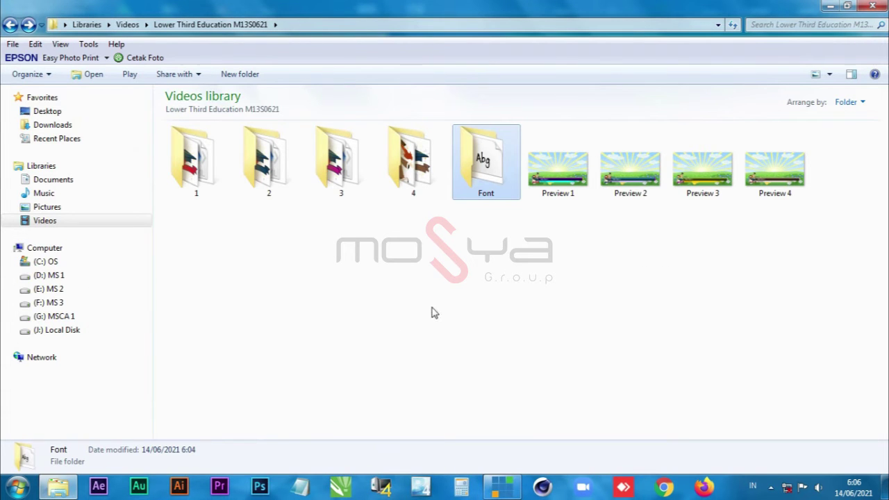
# Step: Switch to vMix, add the Kids Night Sky Hills cartoon background video as input 1 and make it loop
pyautogui.click(502, 486)
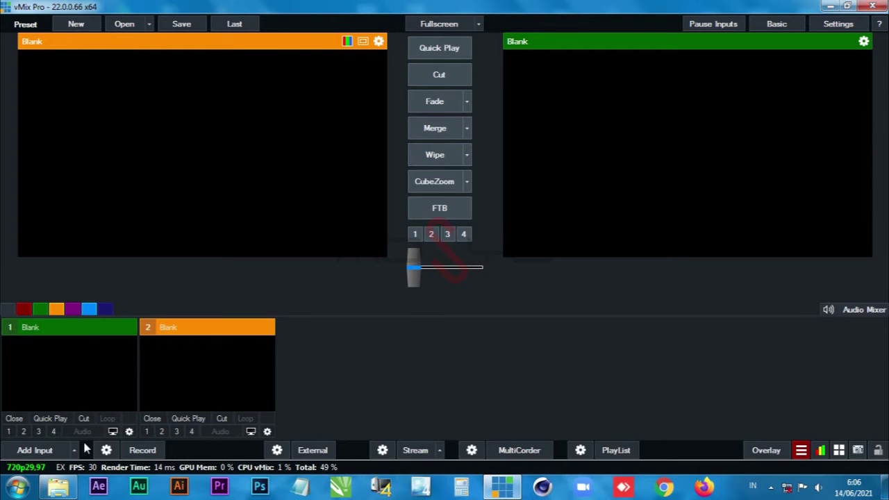
pyautogui.click(21, 451)
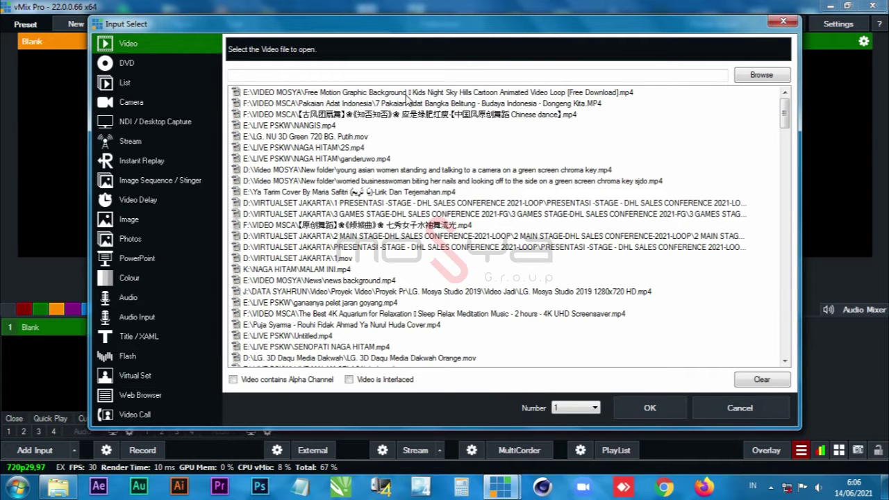
pyautogui.click(407, 94)
pyautogui.click(650, 408)
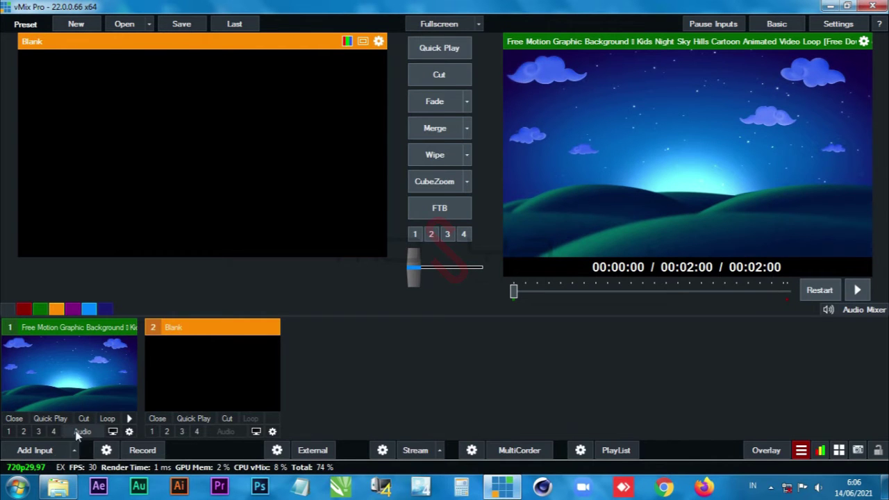
pyautogui.click(108, 419)
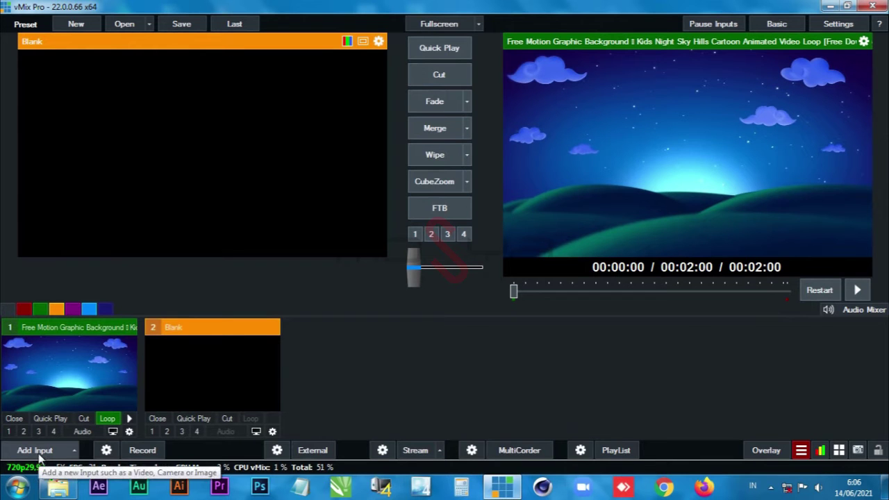
# Step: Bring 1 Lower Third Education M13S0621.xaml from folder 1 in File Explorer into vMix as input 2
pyautogui.click(57, 486)
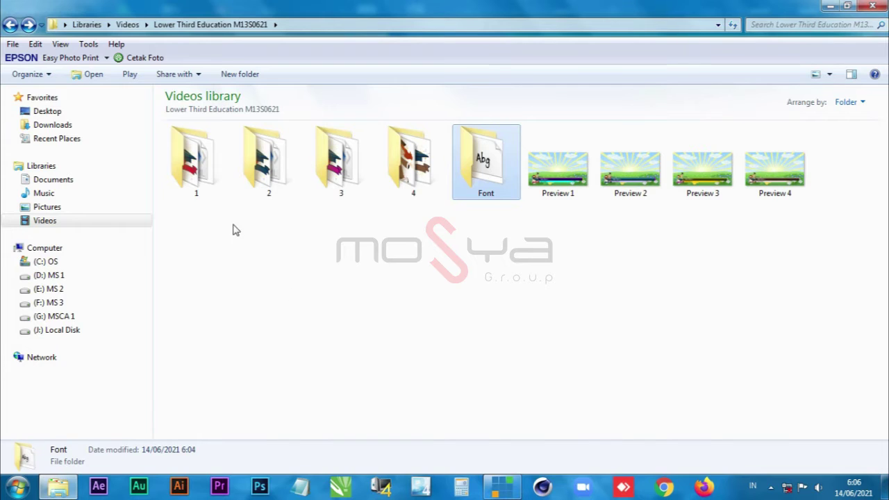
pyautogui.click(208, 183)
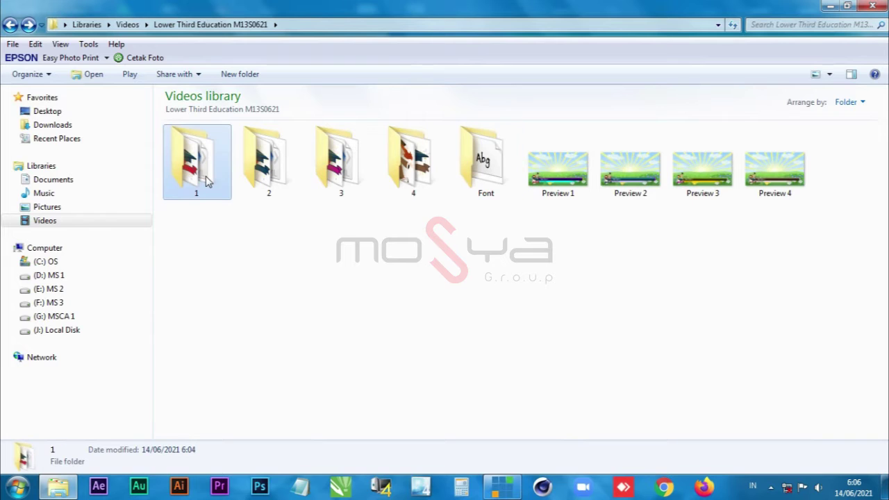
pyautogui.click(217, 266)
pyautogui.press('space')
pyautogui.press('Return')
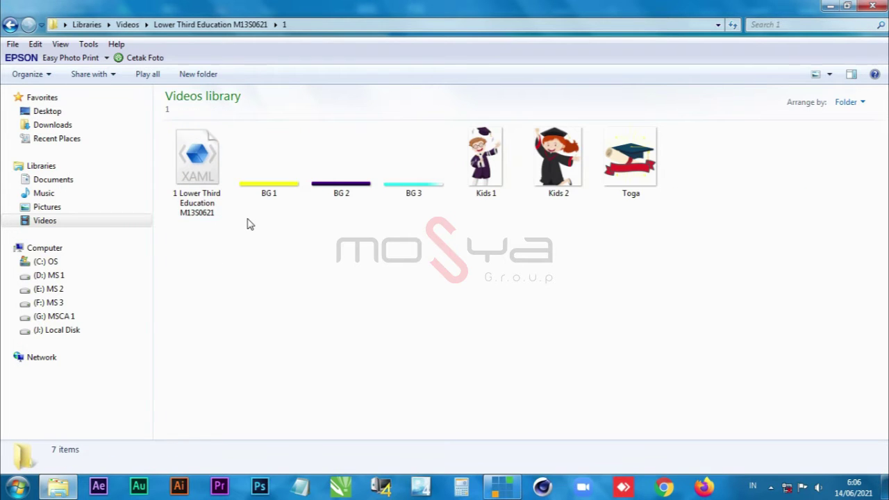
pyautogui.click(197, 177)
pyautogui.moveTo(194, 163); pyautogui.dragTo(217, 358)
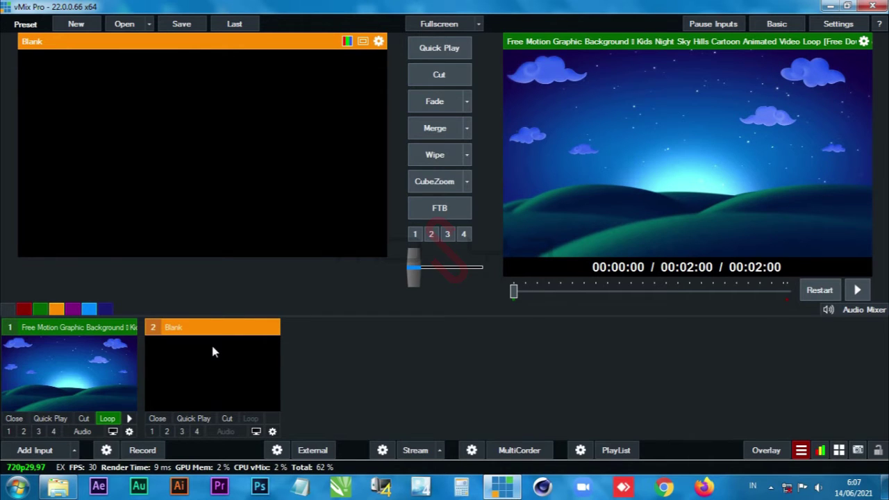
pyautogui.moveTo(212, 352); pyautogui.dragTo(199, 351)
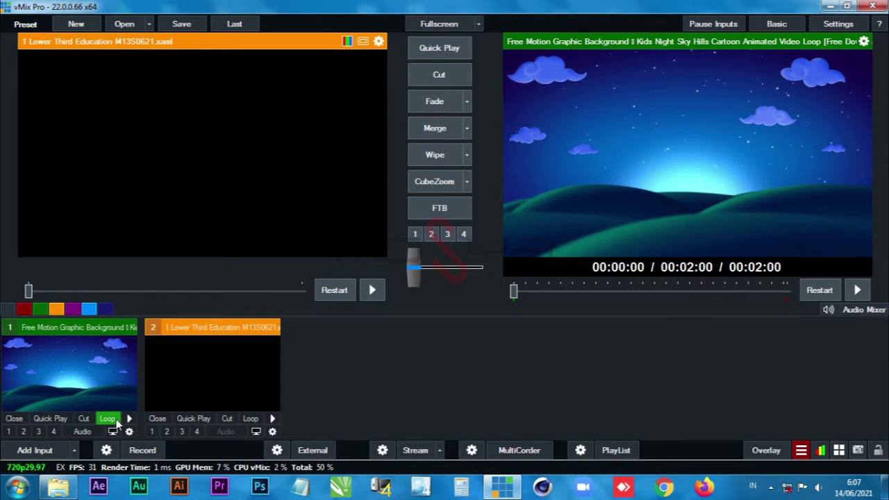
# Step: Add 2 Lower Third Education M13S0621.xaml from folder 2 of the Videos library's Lower Third Education M13S0621 folder as title input 3
pyautogui.click(47, 449)
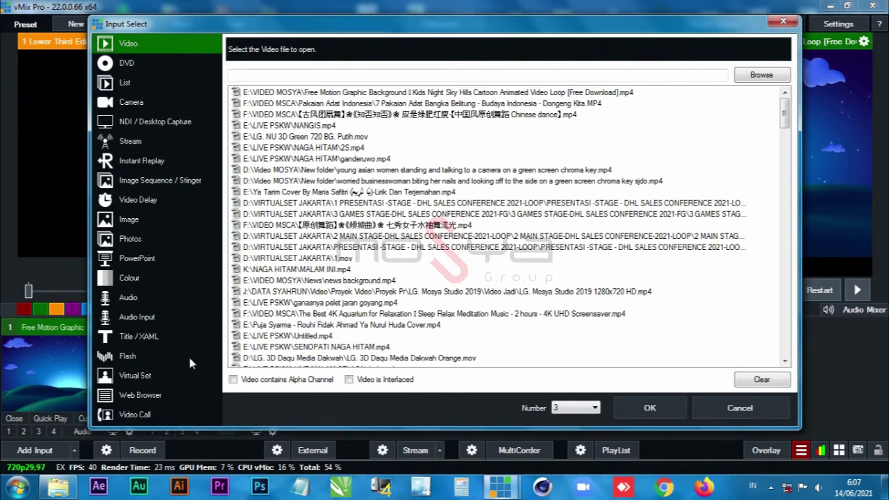
pyautogui.click(142, 337)
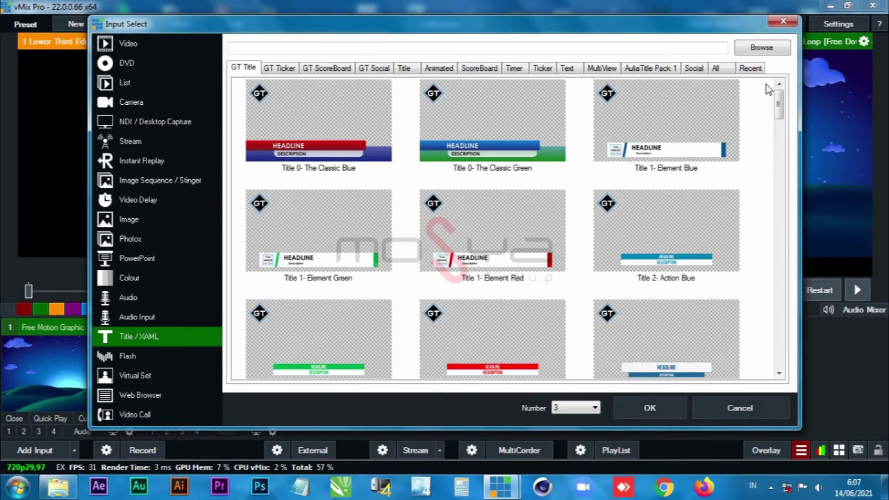
pyautogui.click(744, 69)
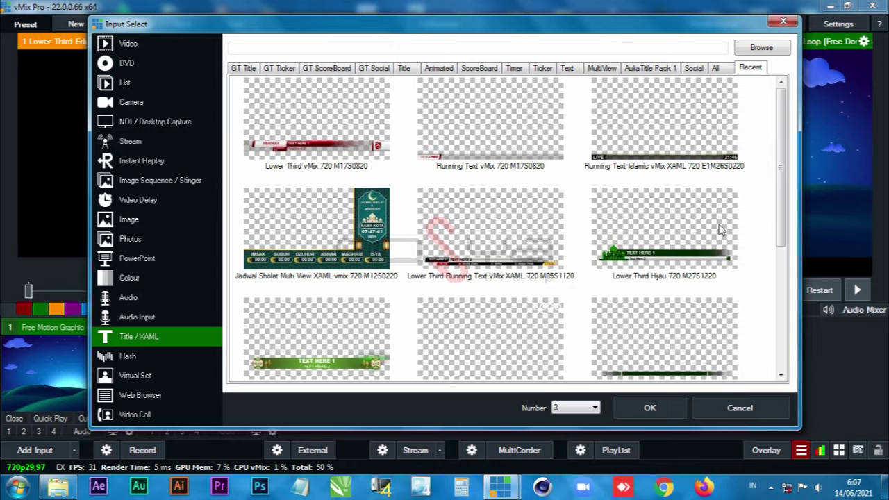
pyautogui.click(761, 48)
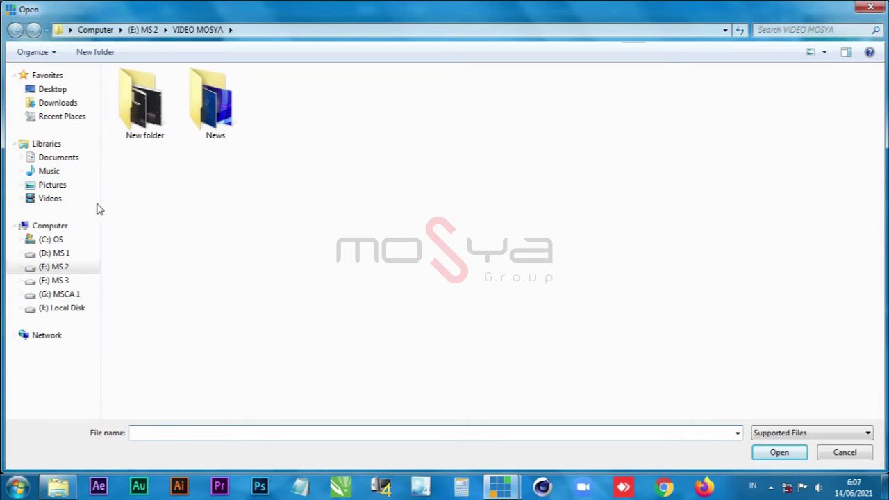
pyautogui.click(50, 200)
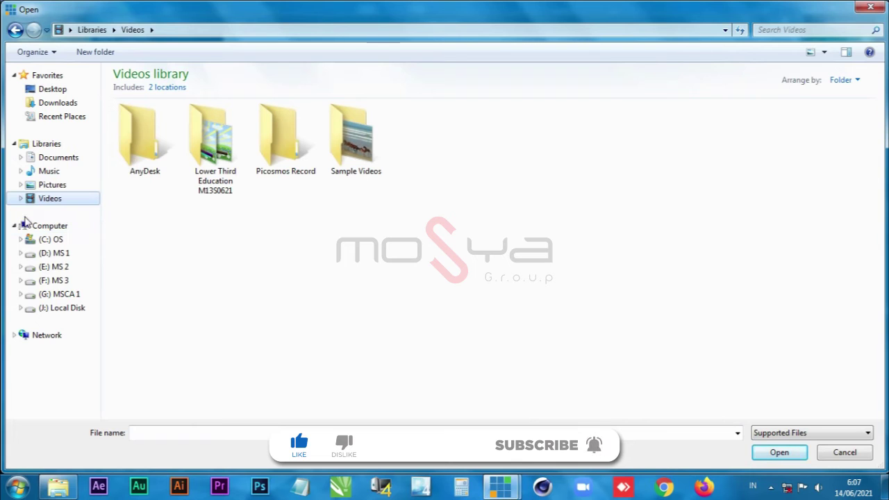
pyautogui.doubleClick(216, 160)
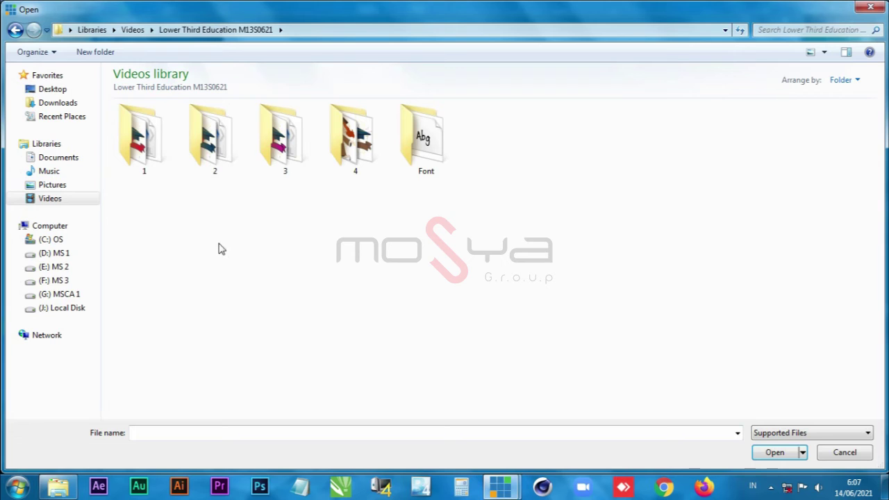
pyautogui.doubleClick(210, 143)
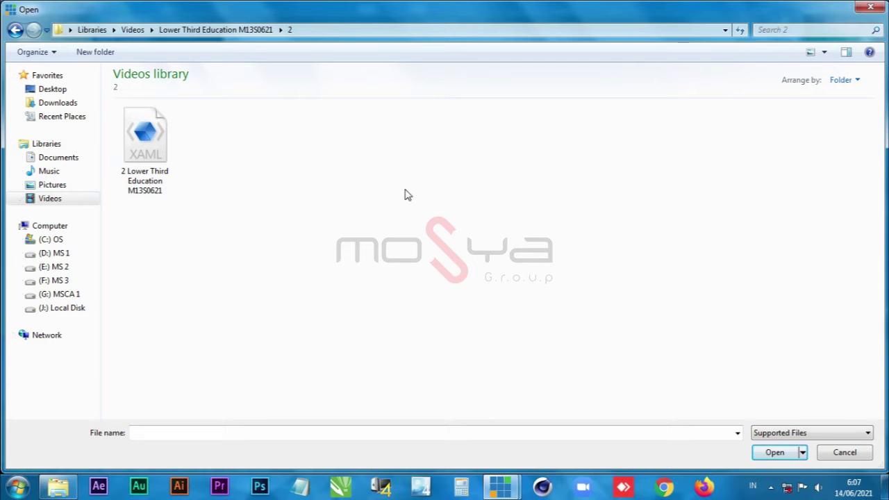
pyautogui.click(146, 157)
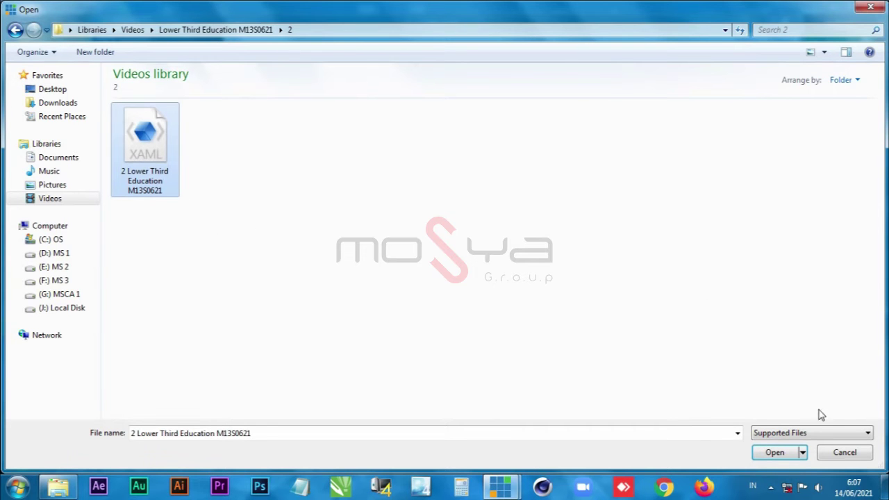
pyautogui.click(773, 452)
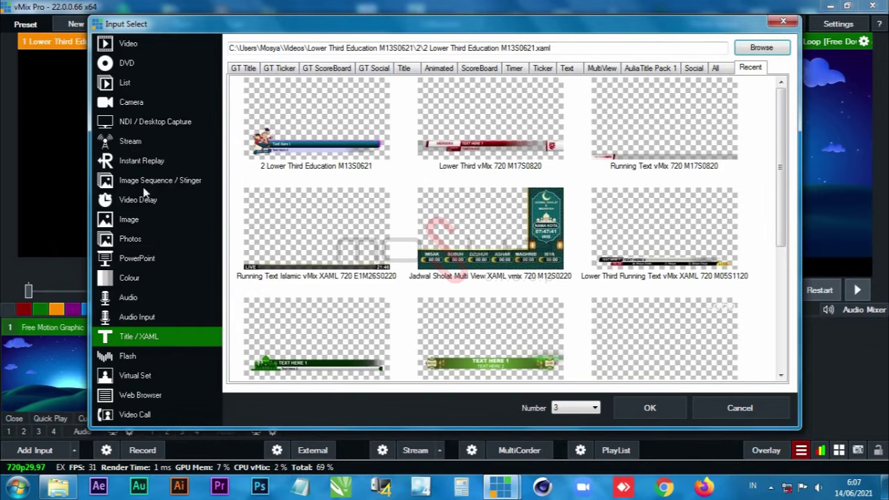
pyautogui.click(314, 142)
pyautogui.click(649, 408)
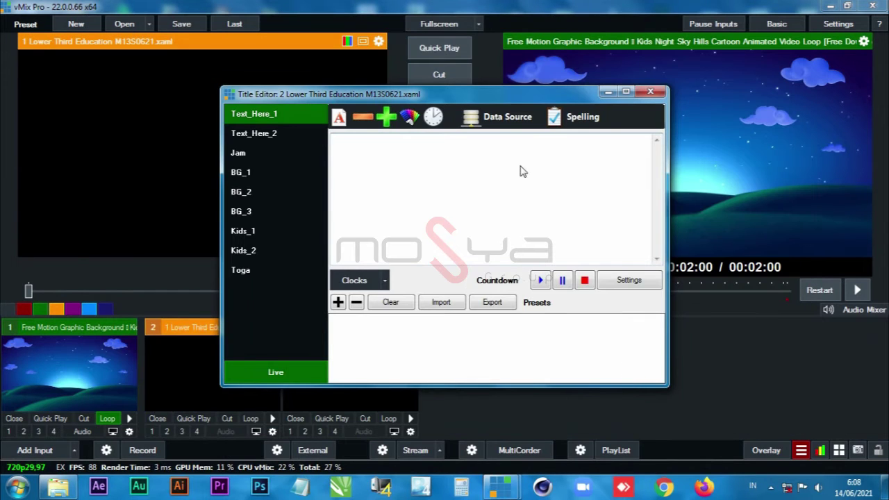
# Step: Close the Title Editor, start the background video, and test title input 2 in overlay 1, taking it off again
pyautogui.click(650, 94)
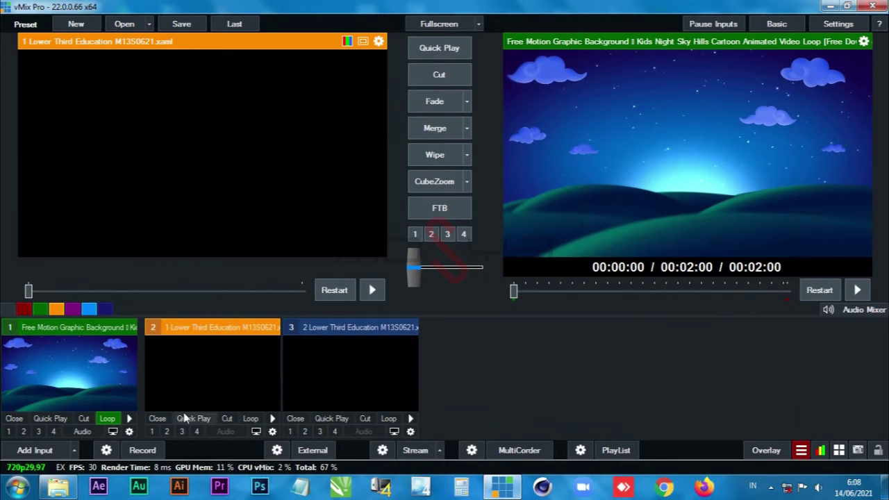
pyautogui.click(152, 431)
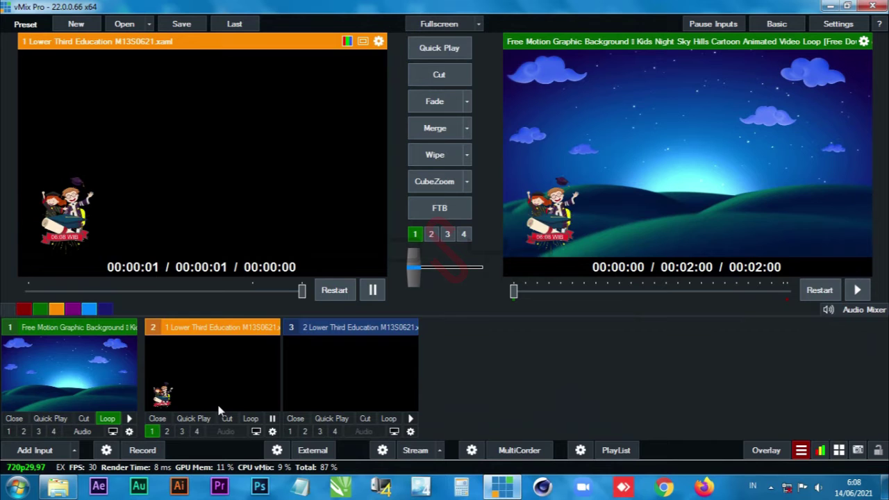
pyautogui.click(128, 419)
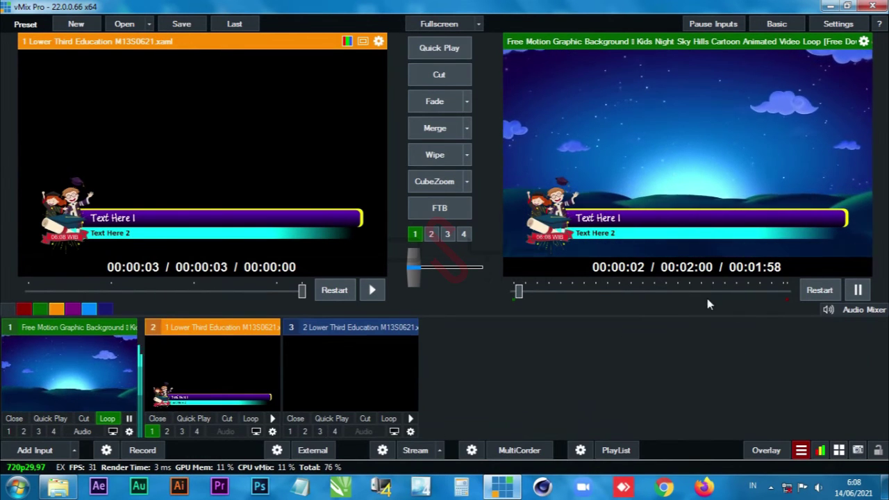
pyautogui.click(152, 432)
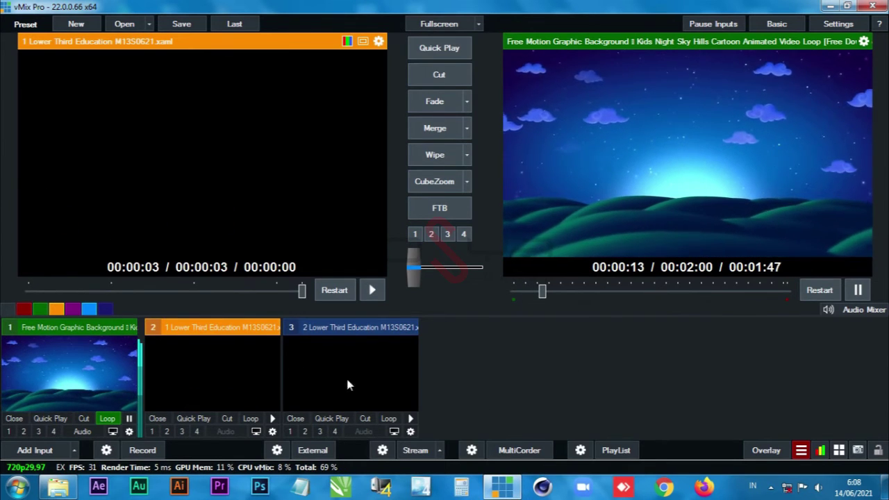
# Step: Test title input 3 on and off in overlay 1, and load it into the preview and play it
pyautogui.click(289, 431)
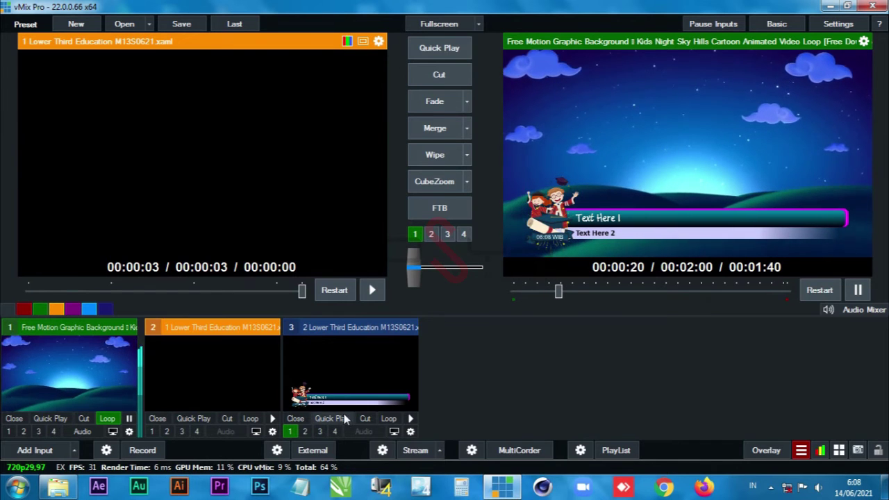
pyautogui.click(290, 432)
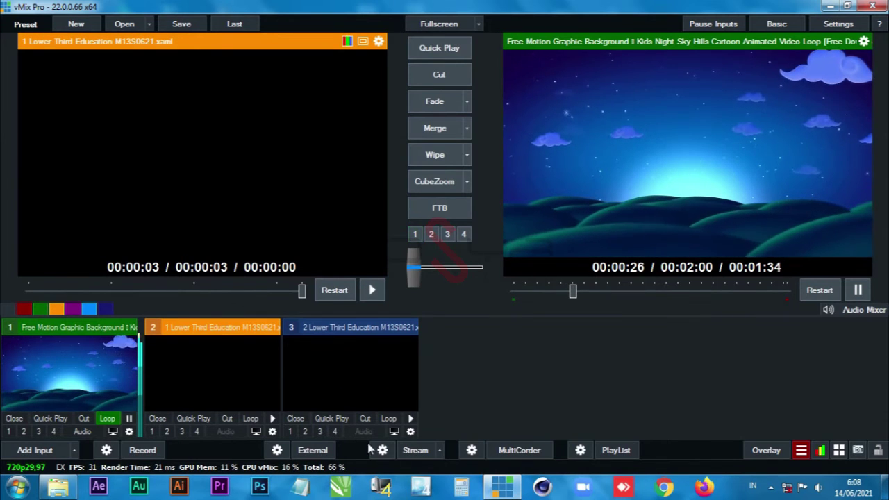
pyautogui.click(362, 331)
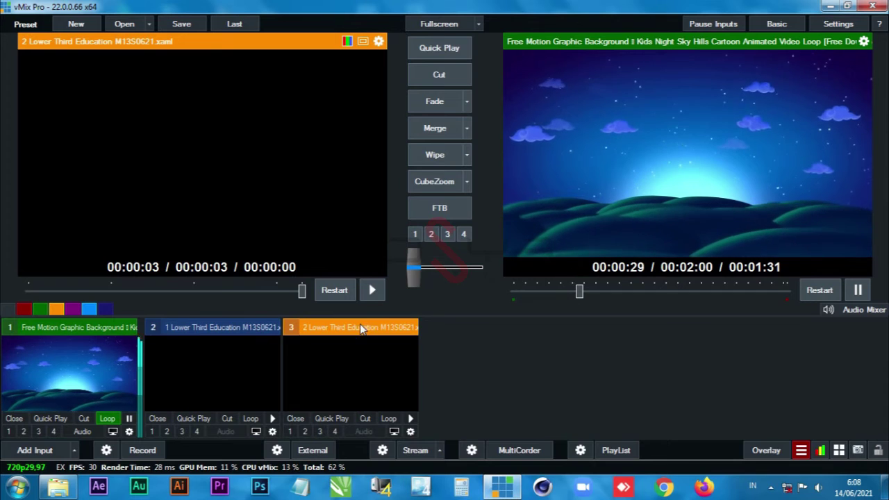
pyautogui.click(372, 291)
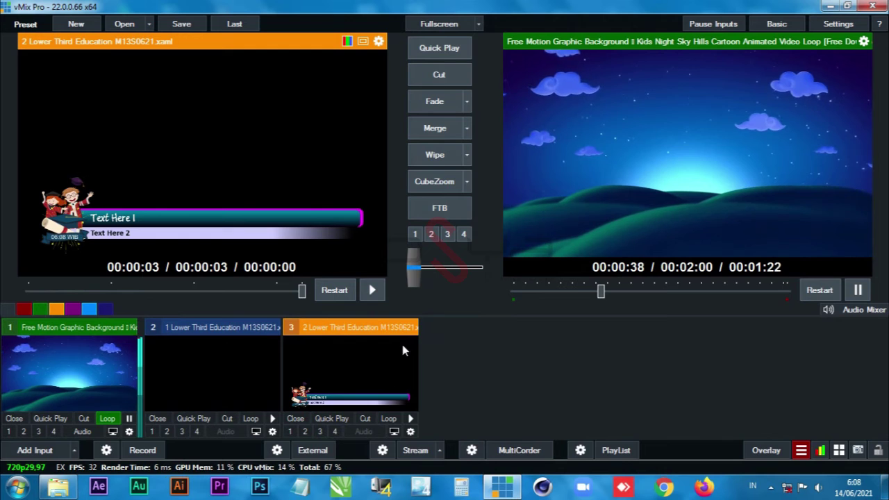
# Step: Open title input 3 for editing and set Text_Here_1 to "Perpisahan SD/MI/SMP/SMK/SMA"
pyautogui.rightClick(321, 355)
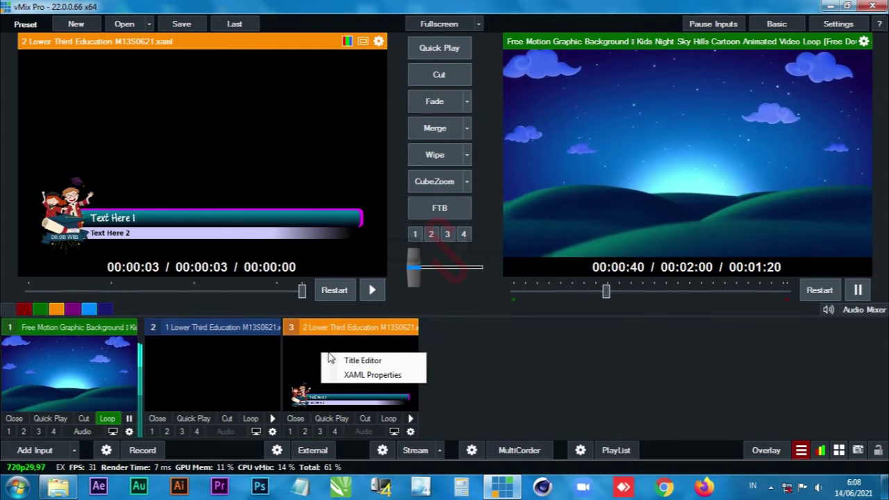
pyautogui.click(337, 360)
pyautogui.moveTo(487, 92); pyautogui.dragTo(659, 167)
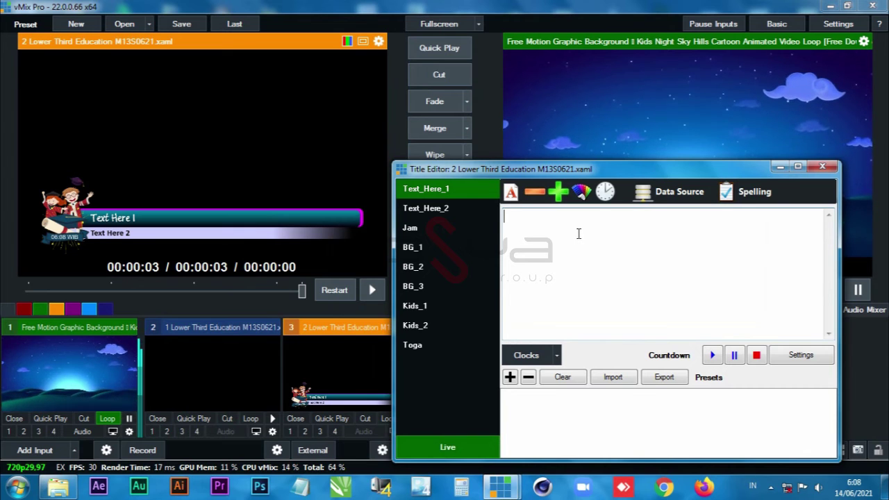
pyautogui.write('Perp')
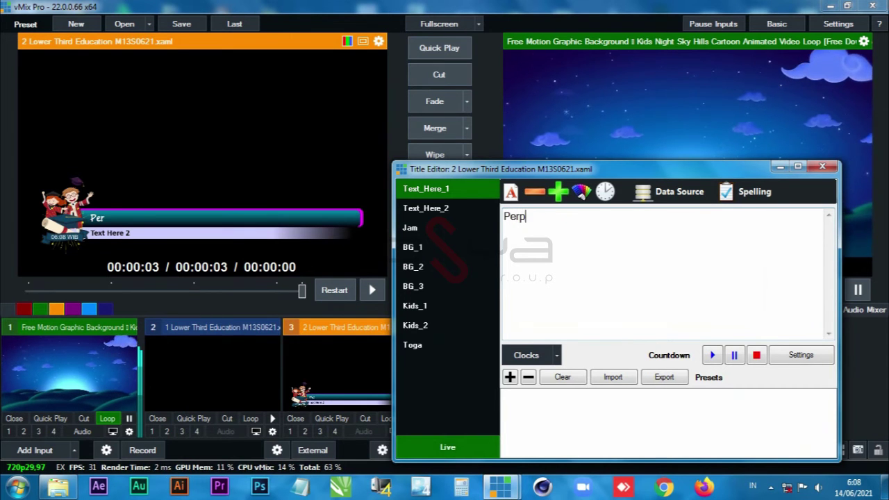
pyautogui.write('isahan SD')
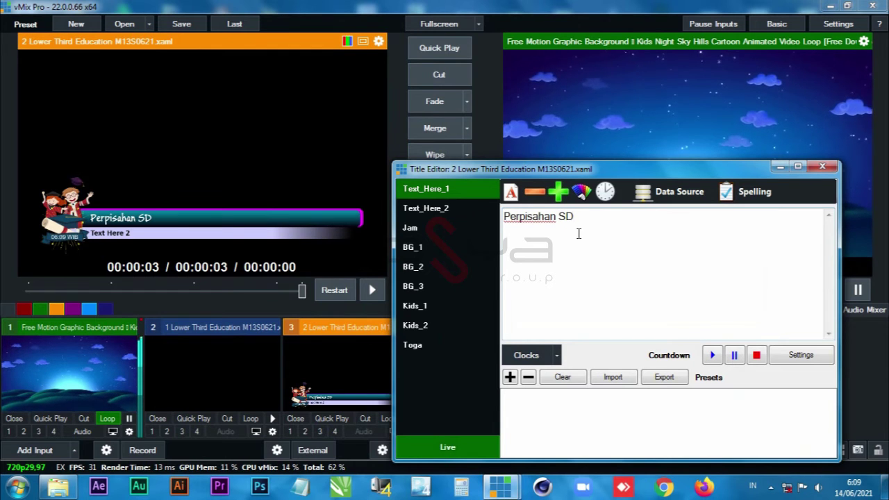
pyautogui.write('/MI')
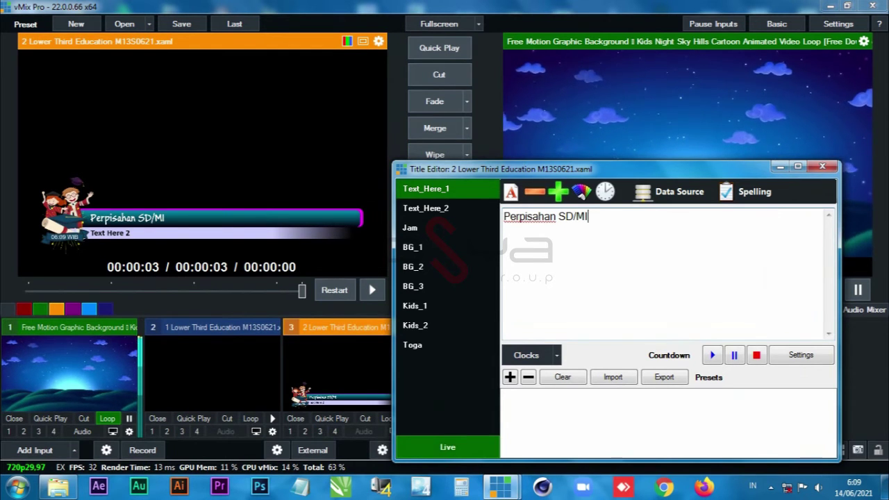
pyautogui.write('/SM')
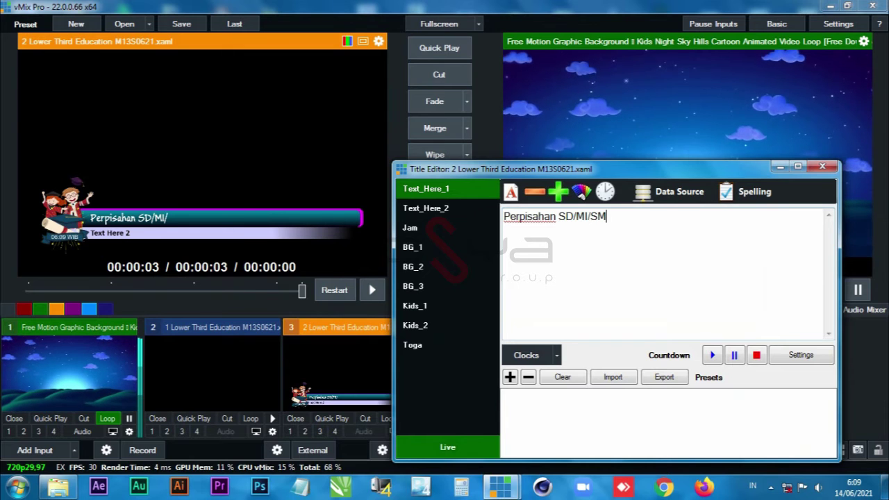
pyautogui.write('P/SMK')
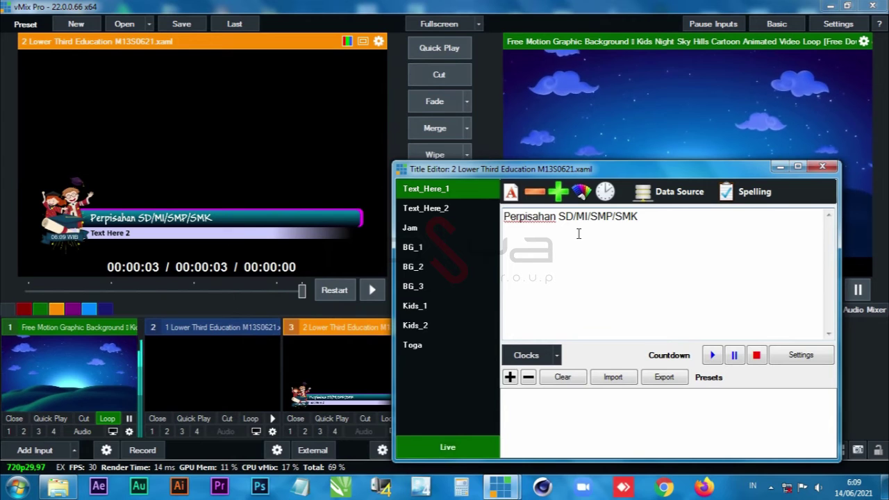
pyautogui.write('/SMA')
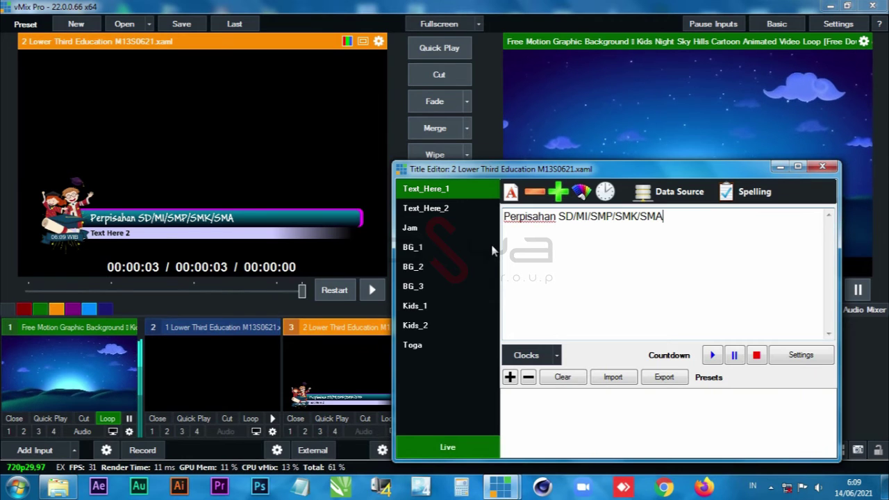
# Step: Set Text_Here_2 of the title to "Tahun Ajaran 2020/2021"
pyautogui.click(426, 210)
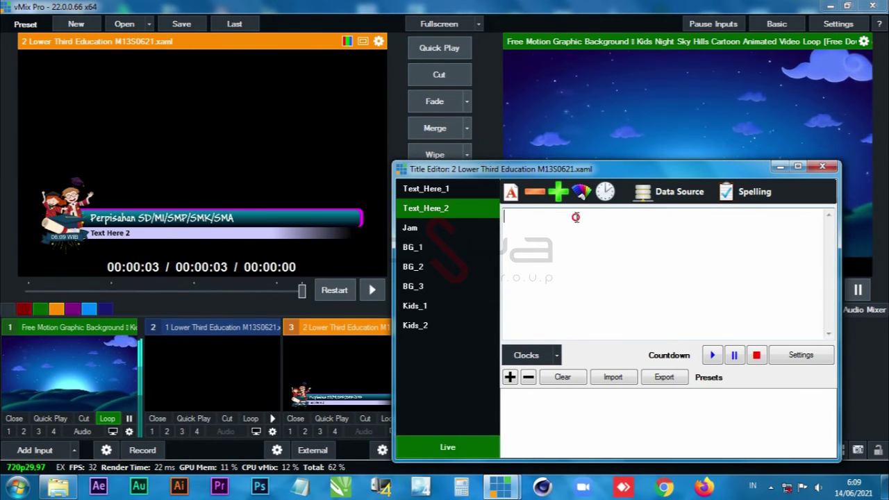
pyautogui.write('Tahun Ajara')
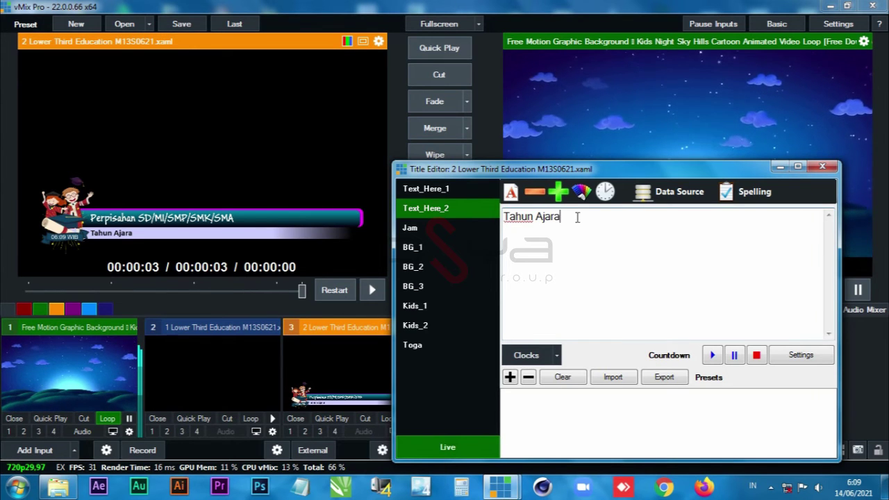
pyautogui.write('n 2')
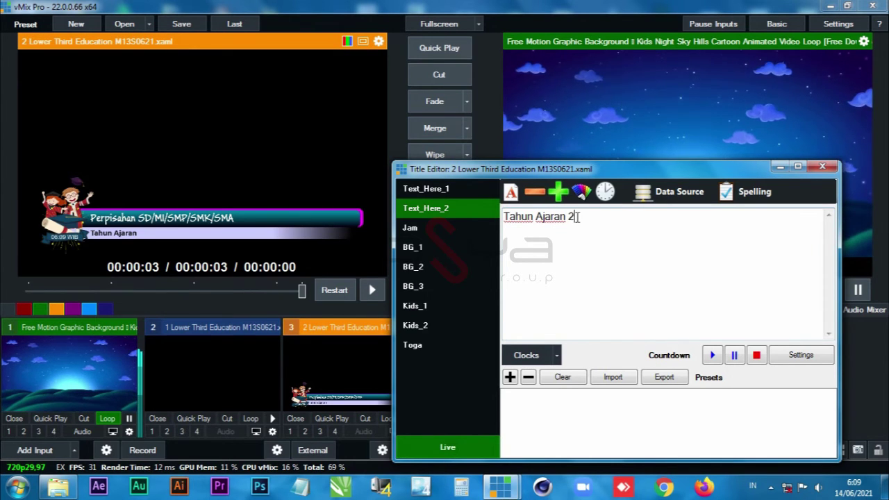
pyautogui.write('00')
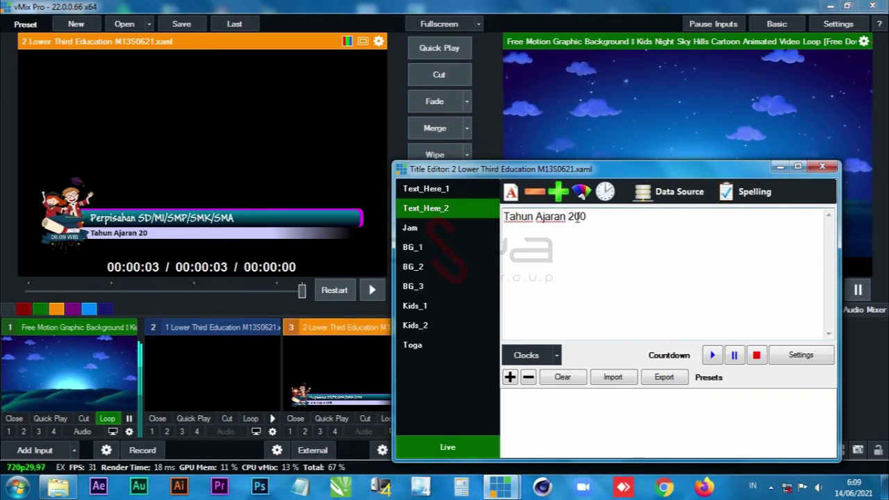
pyautogui.write('2')
pyautogui.press('BackSpace')
pyautogui.press('BackSpace')
pyautogui.write('20/2021')
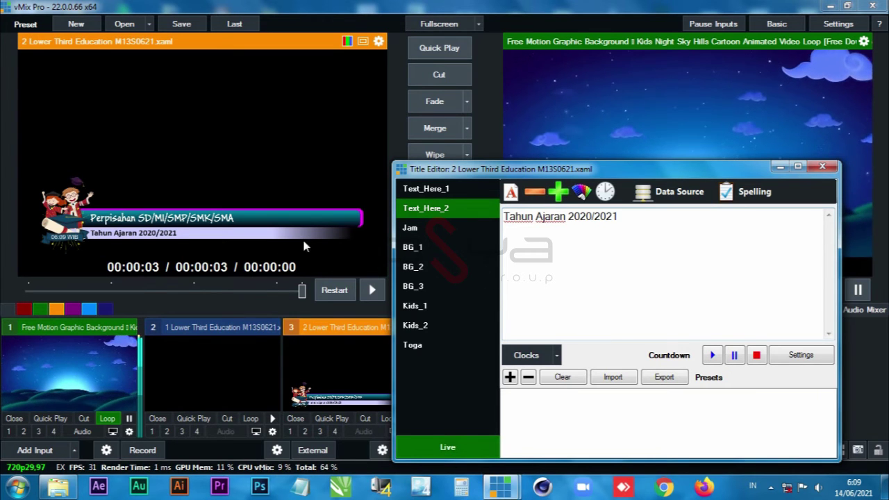
# Step: Change the time zone suffix in the Jam field to WITA, keeping the {0:HH:mm} clock code, and close the Title Editor
pyautogui.click(420, 226)
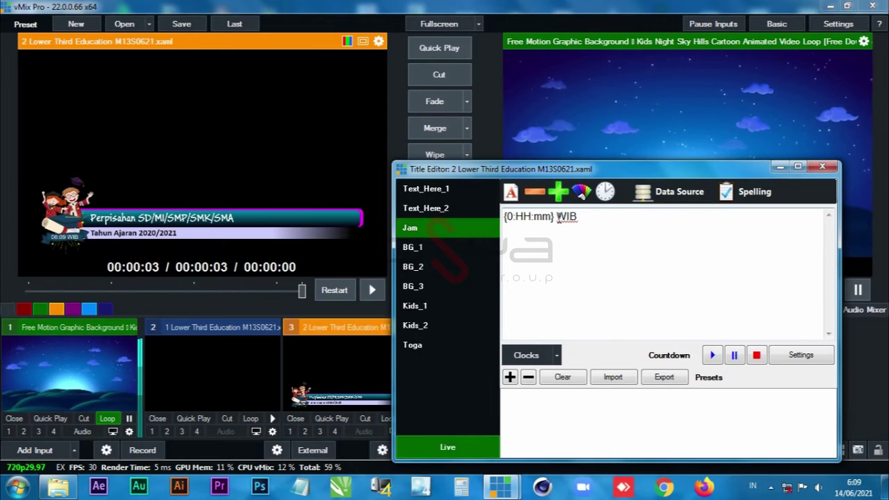
pyautogui.doubleClick(586, 218)
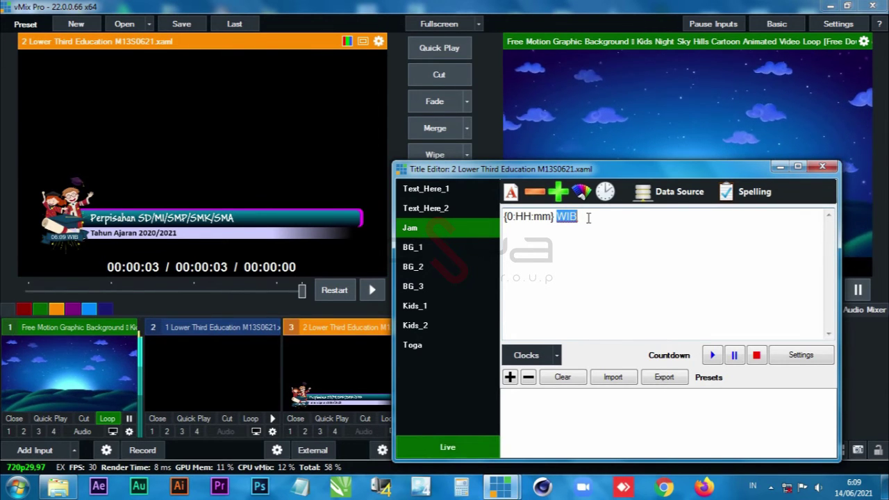
pyautogui.write('WITA')
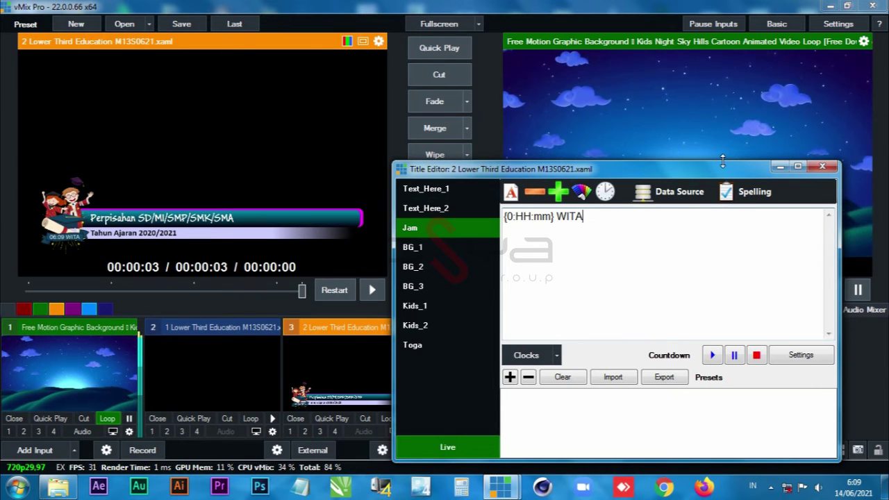
pyautogui.click(822, 168)
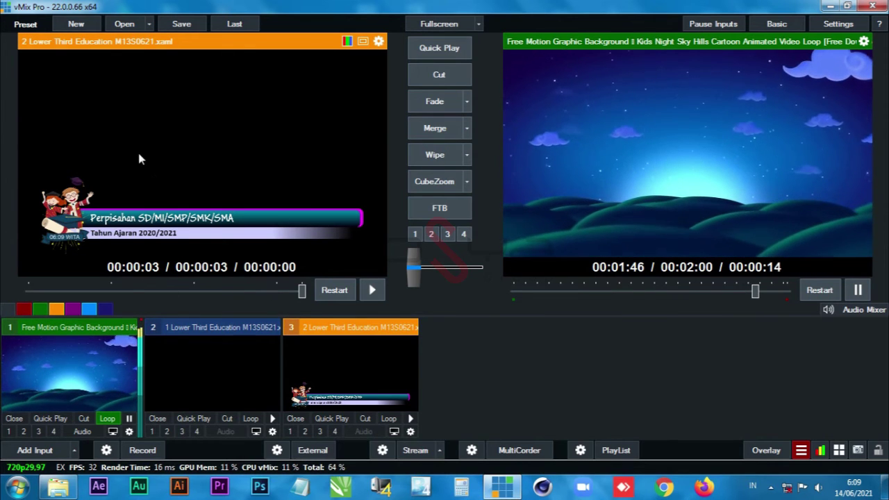
# Step: Save the preset as Perpisahan in the Daftar Live folder and look at the list of presets without loading one
pyautogui.click(175, 26)
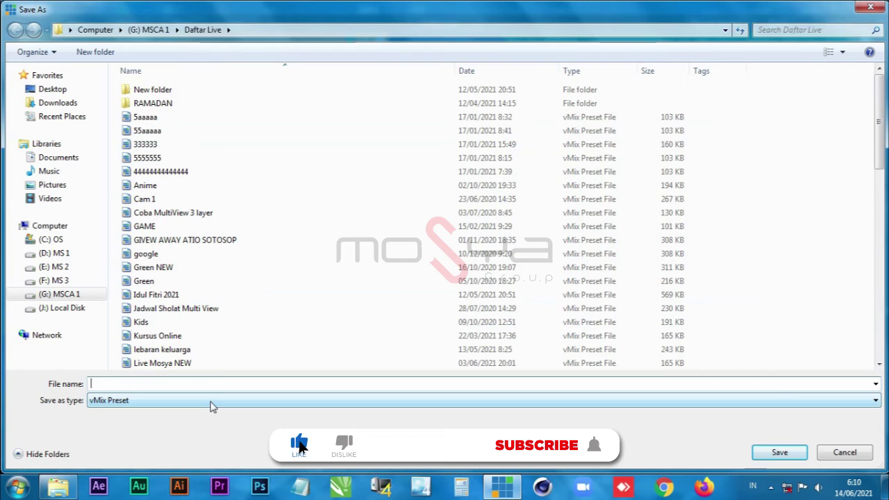
pyautogui.write('Per')
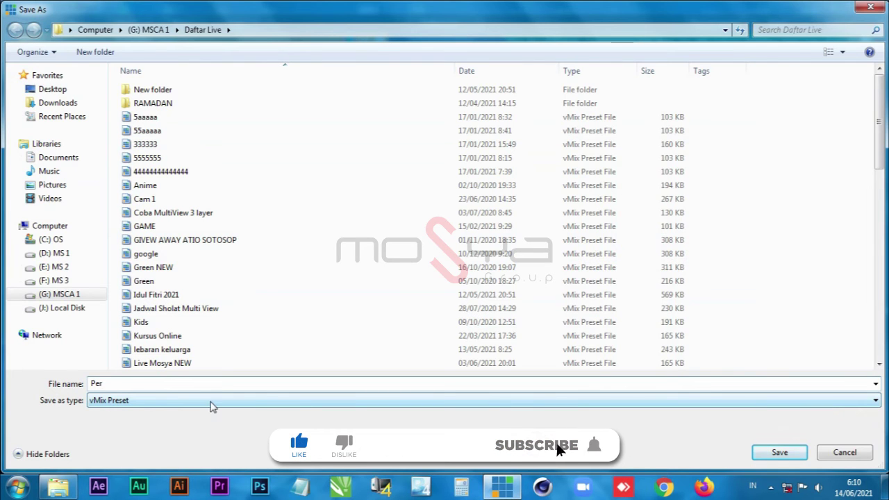
pyautogui.write('pisahan')
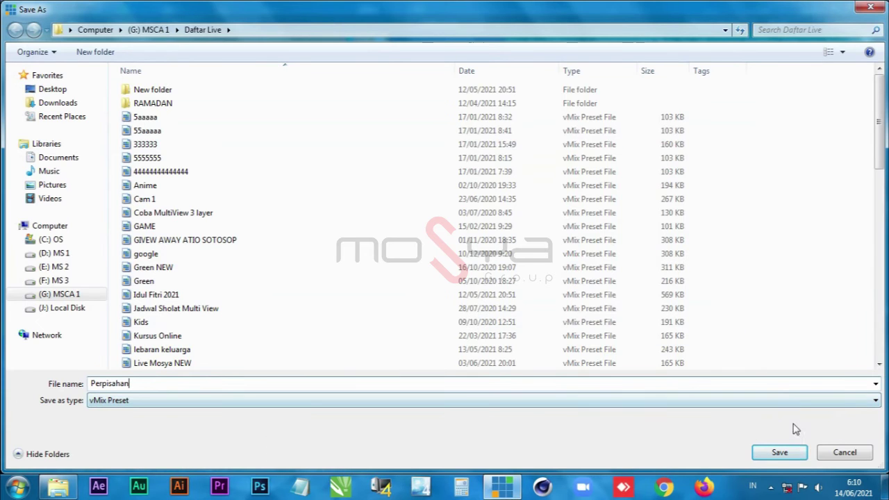
pyautogui.click(780, 453)
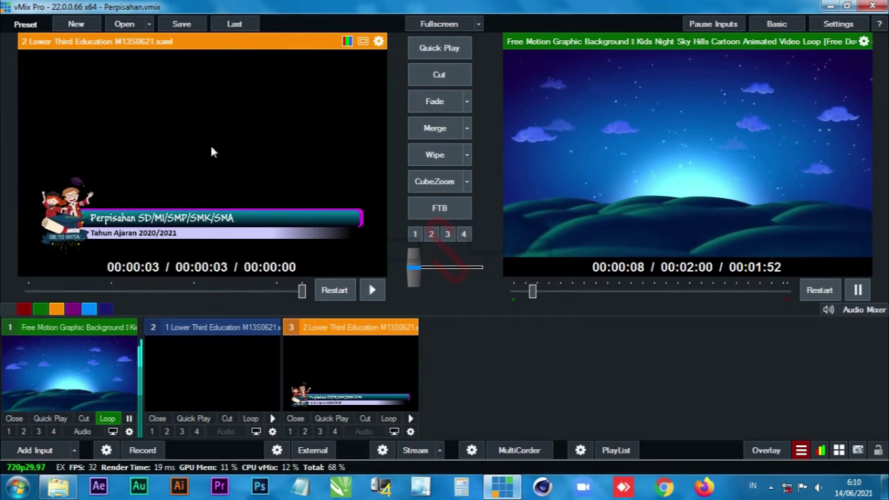
pyautogui.click(125, 24)
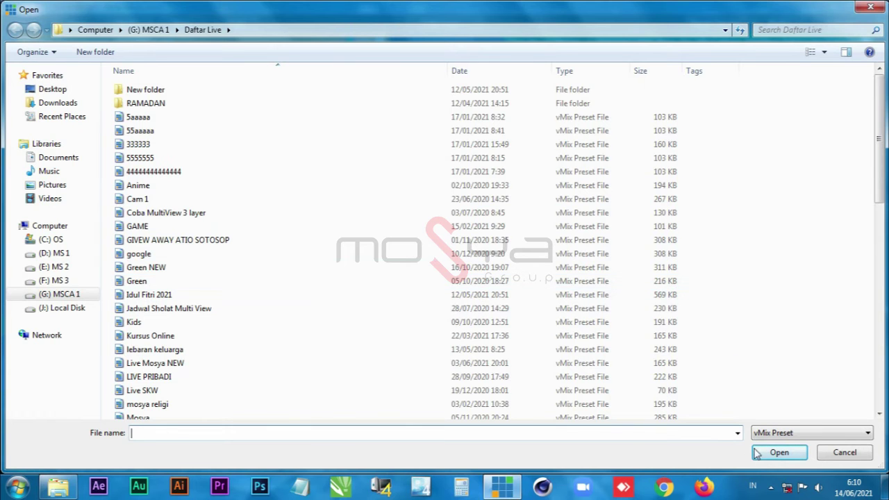
pyautogui.click(856, 458)
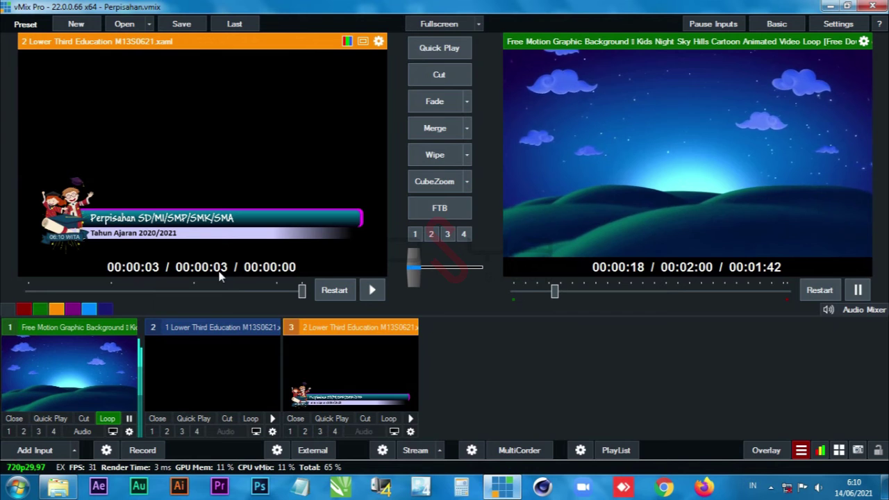
# Step: Reopen title input 3 in the Title Editor, review its Text_Here_1 and Text_Here_2 fields, and close the editor
pyautogui.rightClick(335, 357)
pyautogui.click(358, 363)
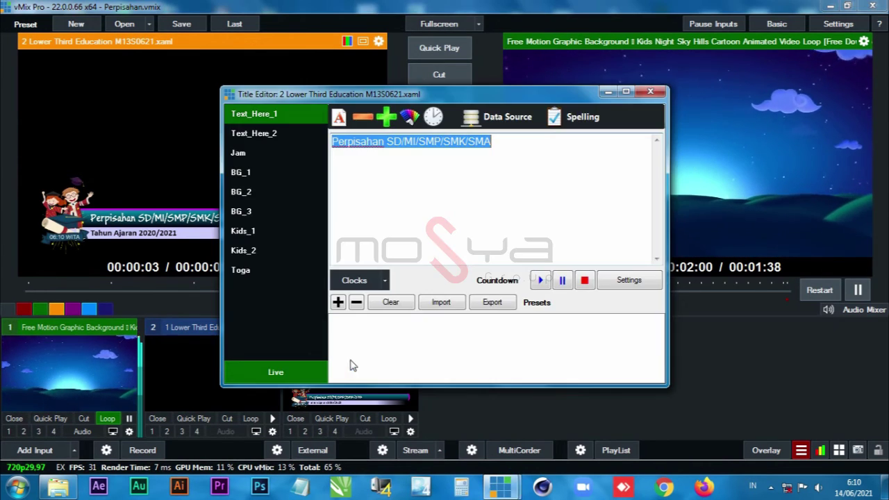
pyautogui.click(276, 133)
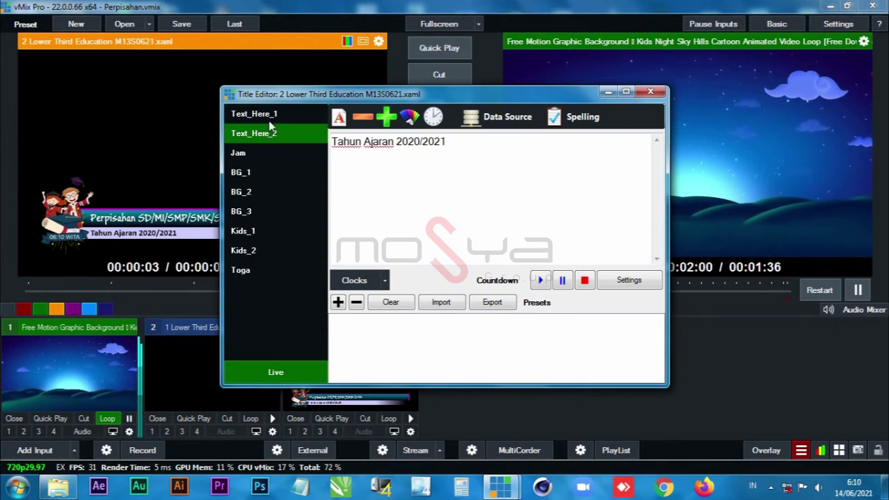
pyautogui.click(261, 114)
pyautogui.click(271, 134)
pyautogui.click(257, 114)
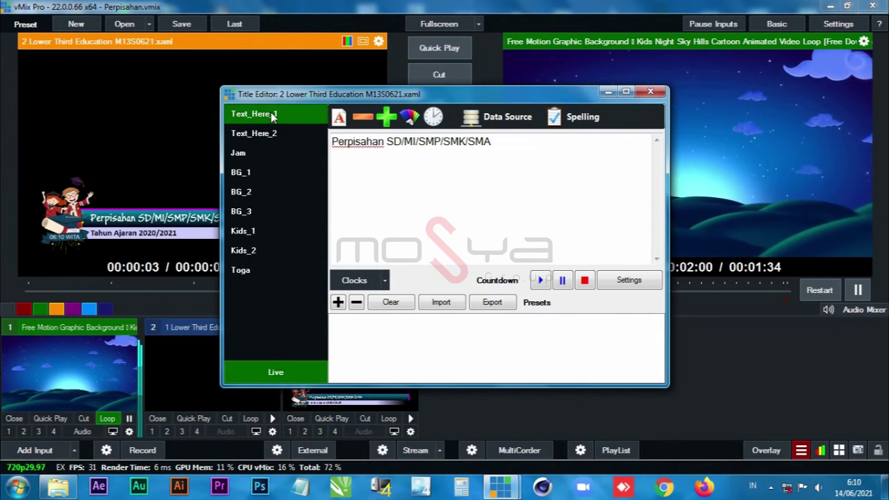
pyautogui.click(645, 96)
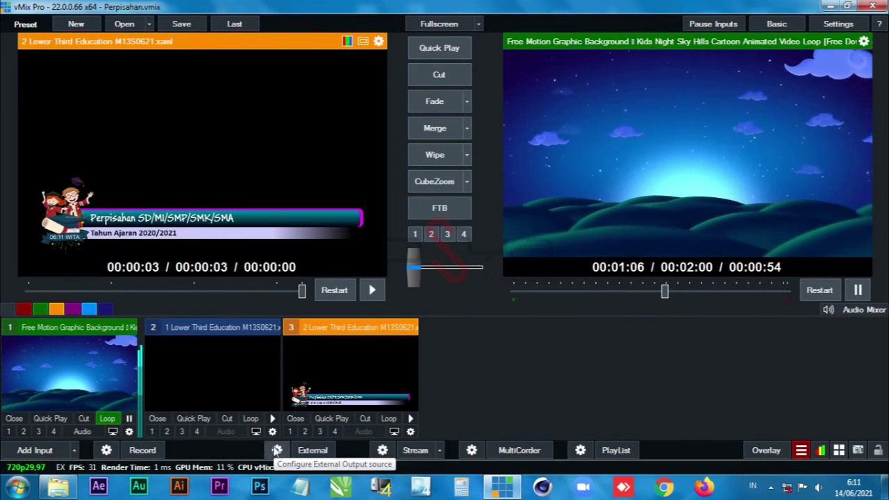
# Step: Show title input 3 over the background in overlay 1 and check its text in the Title Editor
pyautogui.click(290, 431)
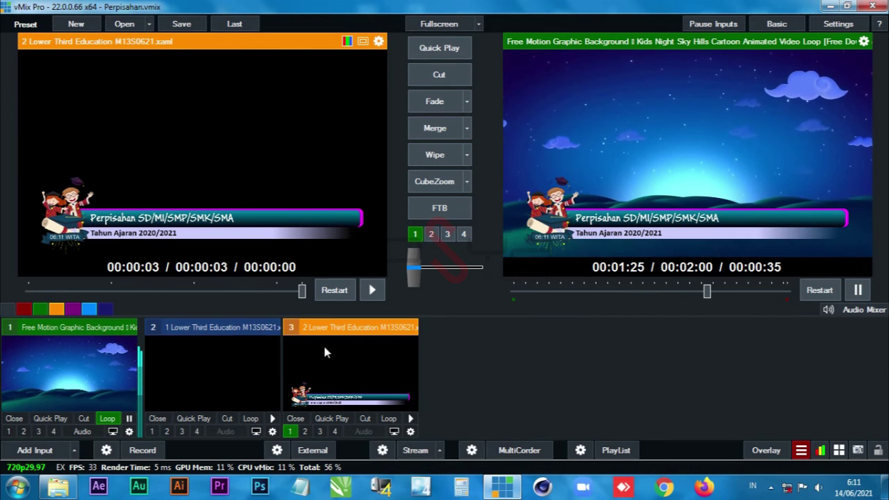
pyautogui.rightClick(338, 363)
pyautogui.click(368, 372)
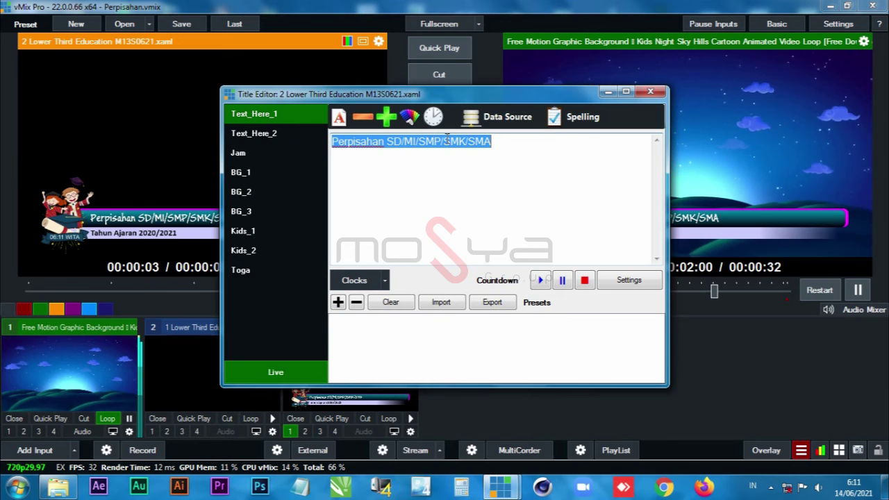
pyautogui.click(650, 92)
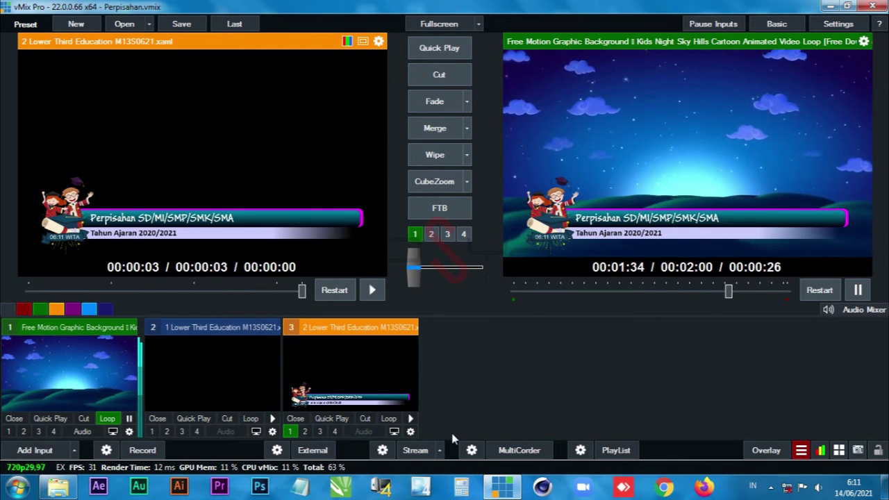
# Step: Take title input 3 off overlay 1 and bring it back on to replay its animation
pyautogui.click(288, 432)
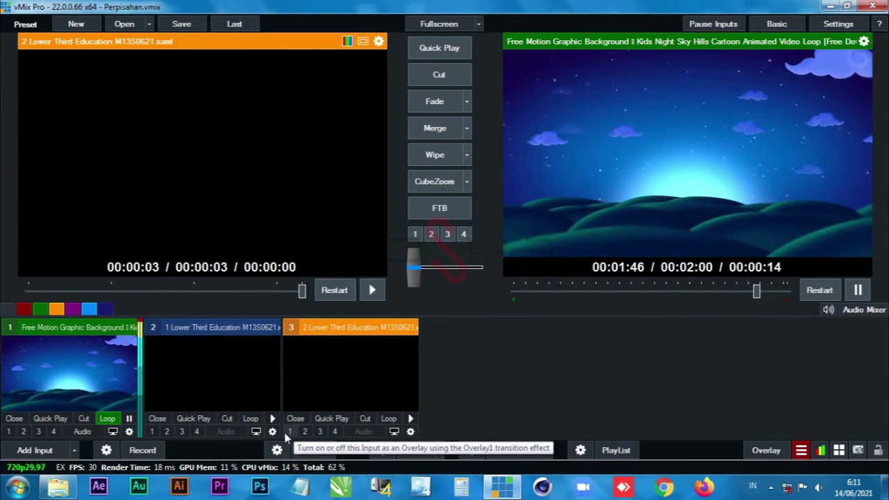
pyautogui.click(288, 433)
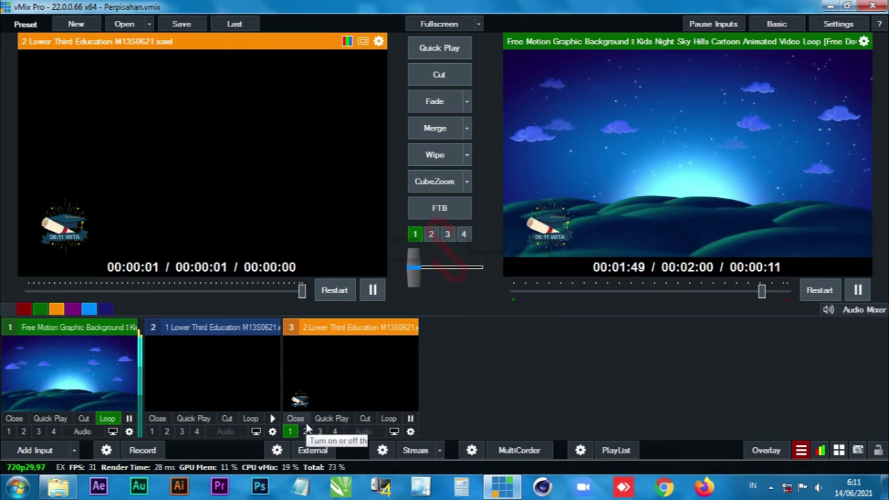